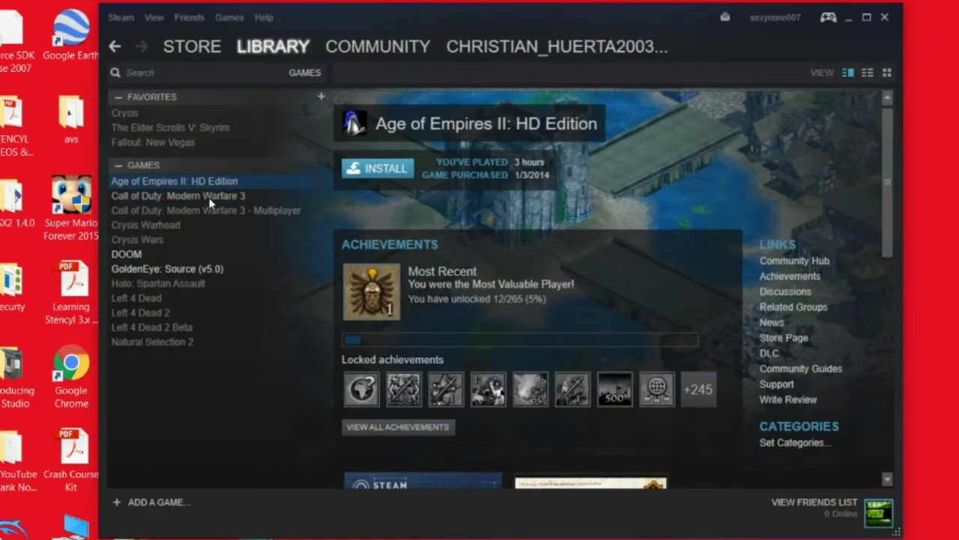
- View Call of Duty: Modern Warfare 3 in the Steam library, then shorten and lower the Steam window
left_click(210, 195)
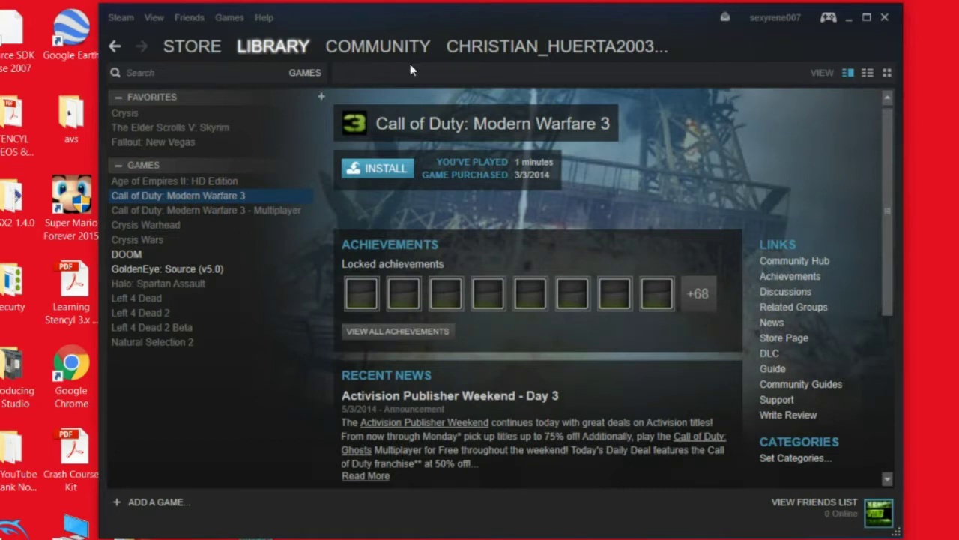
left_click_drag(513, 6, 518, 17)
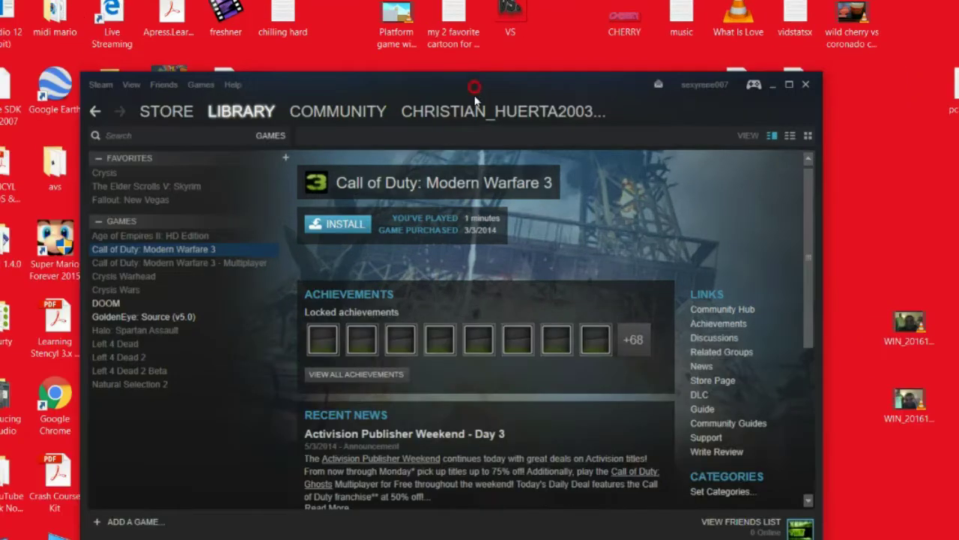
left_click_drag(515, 85, 525, 306)
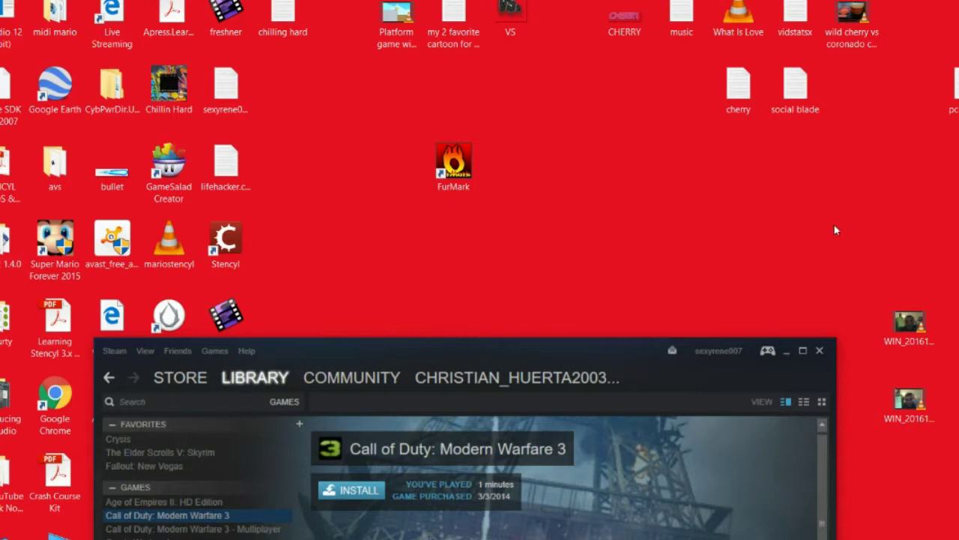
- Minimize Steam, move the FurMark shortcut lower, and load google.com in a new Chrome window
left_click(784, 352)
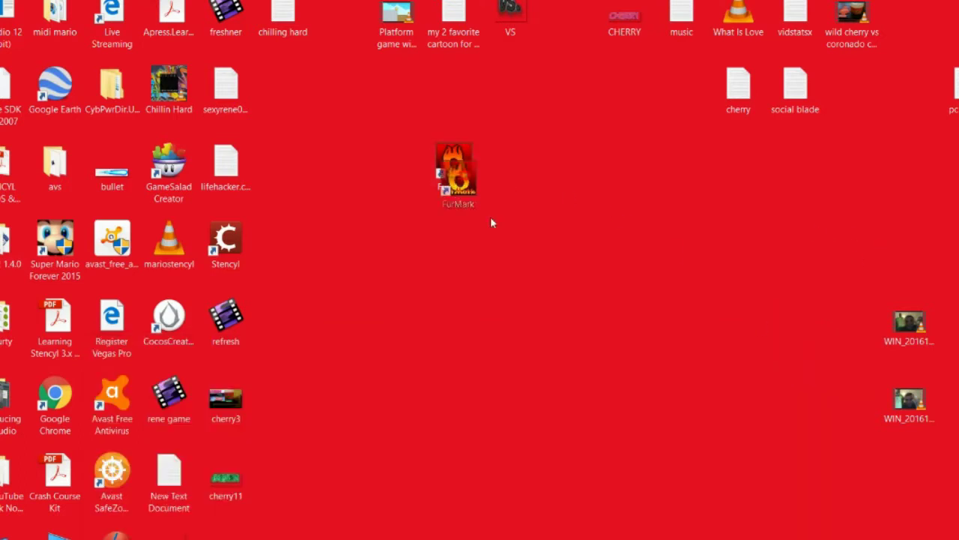
left_click_drag(456, 174, 458, 255)
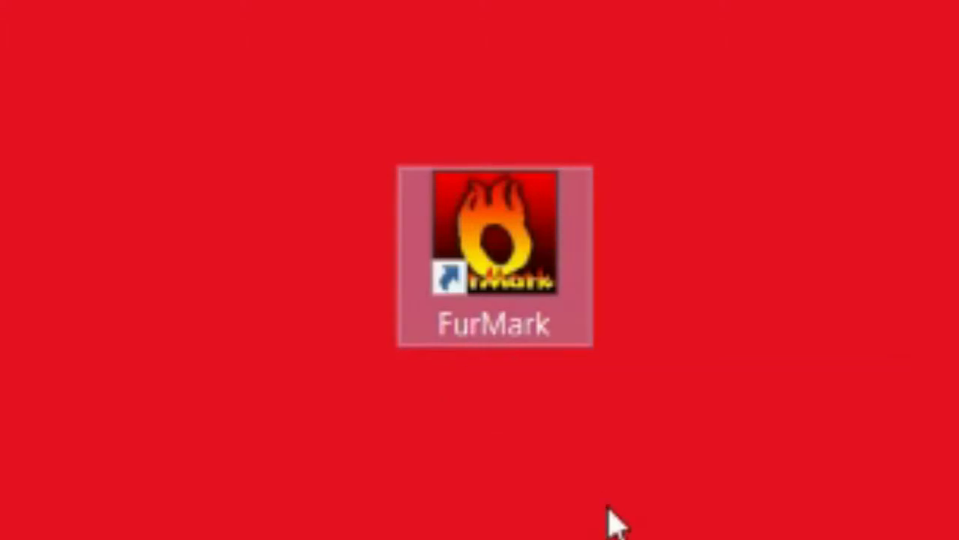
key("Return")
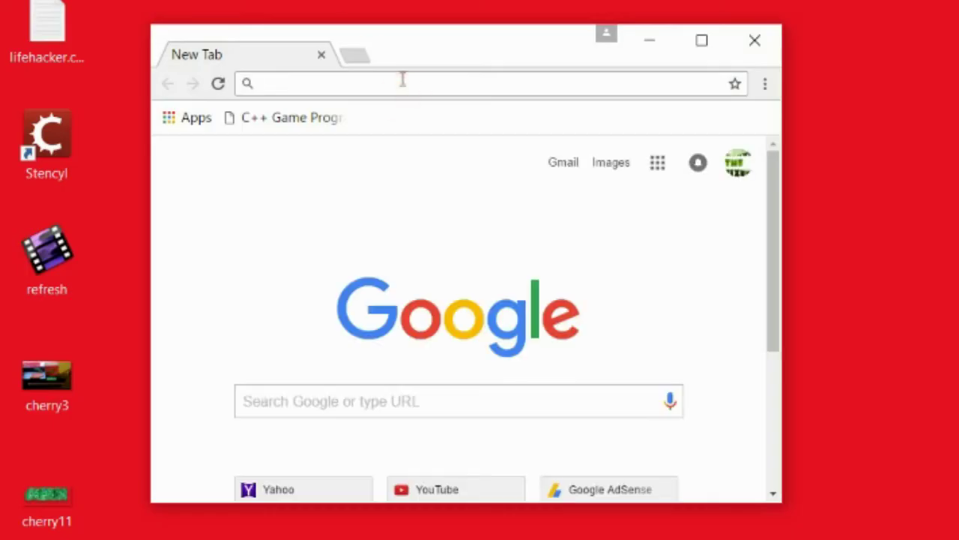
type("google.c")
key("Return")
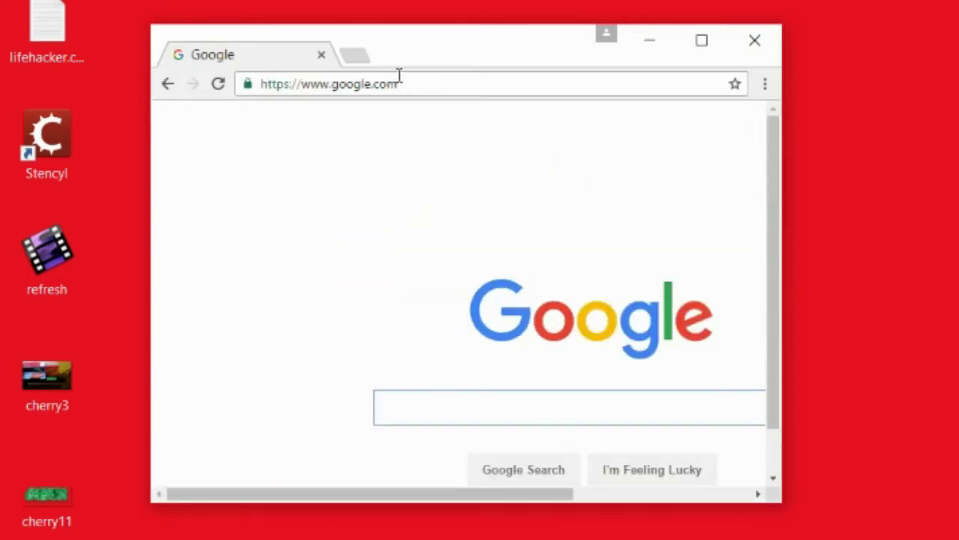
- Maximize Chrome and search Google for 'furmark'
double_click(400, 54)
type("f")
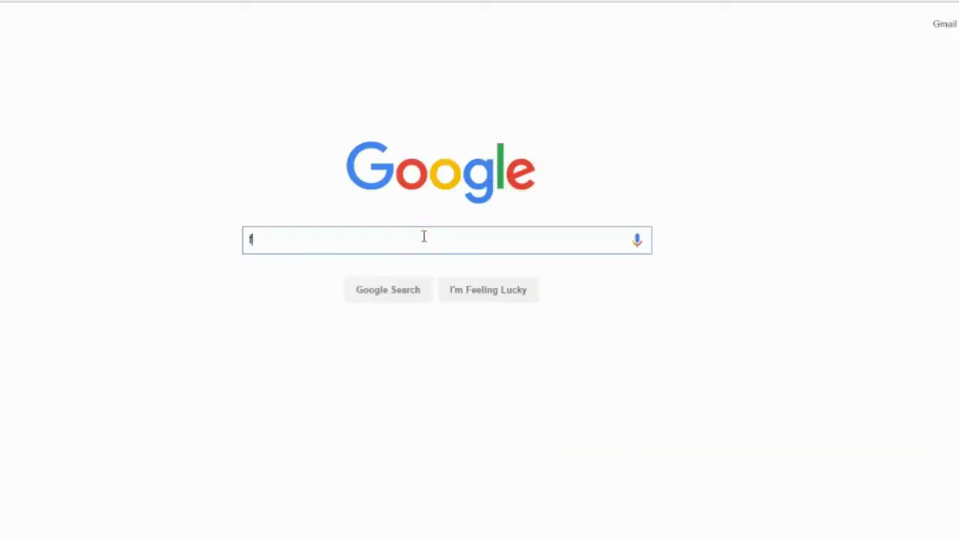
type("urmark")
key("Return")
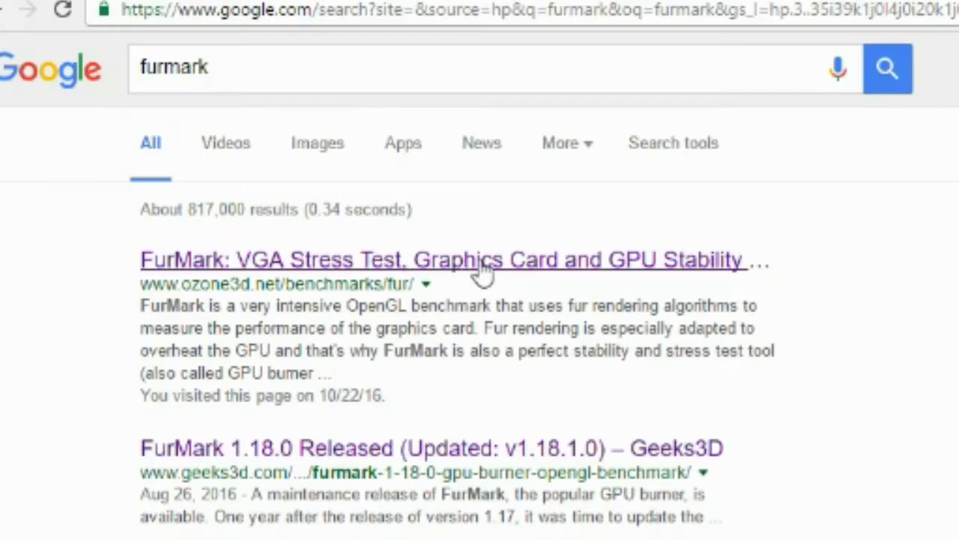
- Open the oZone3D FurMark result and follow its Download FurMark link
left_click(363, 267)
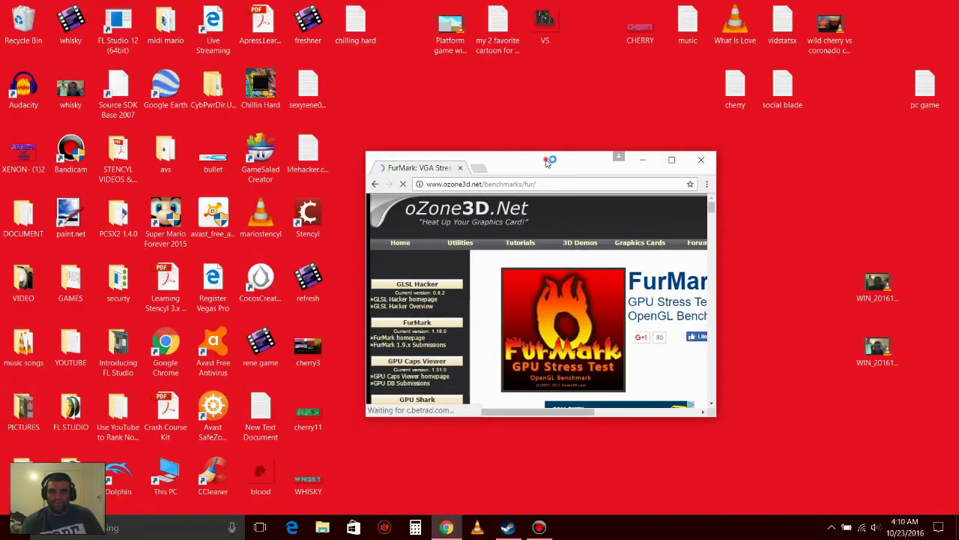
key("super+Up")
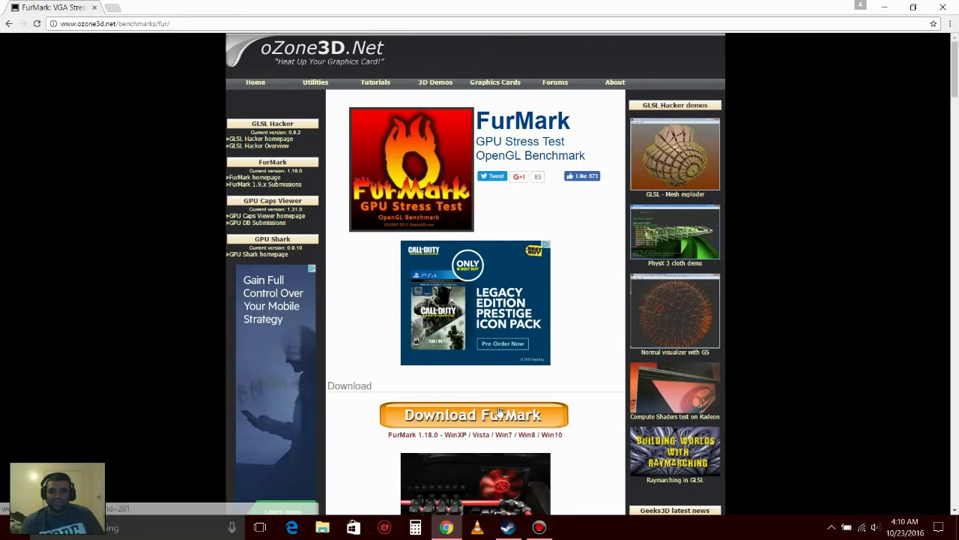
scroll(407, 277, "down", 2)
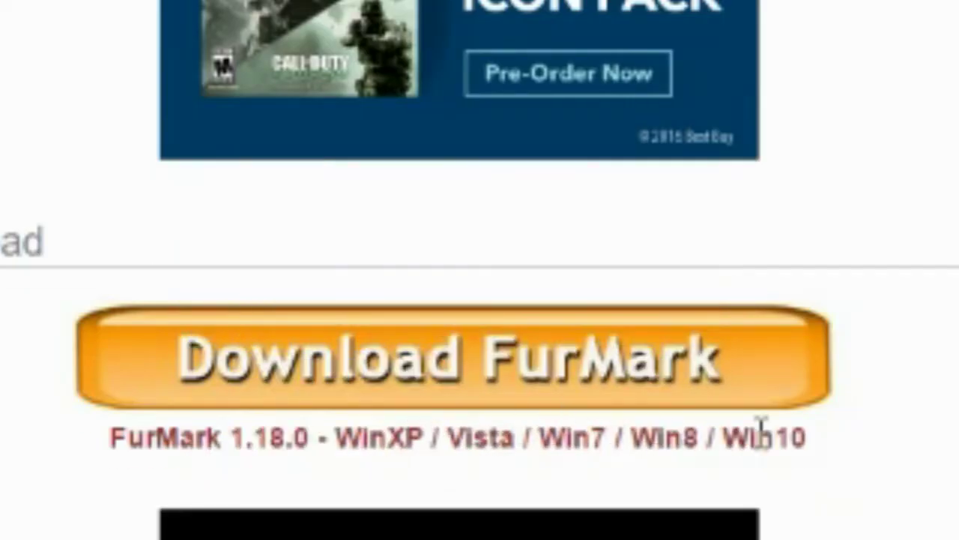
left_click(709, 357)
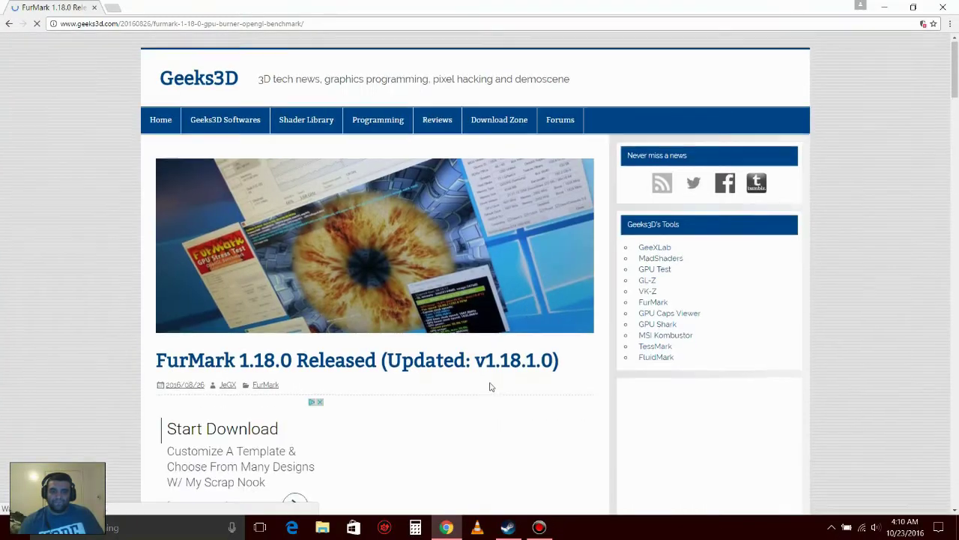
- Start downloading FurMark_1.18.1.0_Setup.exe from the Geeks3D file page and restore Chrome's window size
scroll(488, 383, "down", 2)
scroll(487, 381, "down", 3)
scroll(487, 381, "down", 3)
scroll(487, 375, "up", 5)
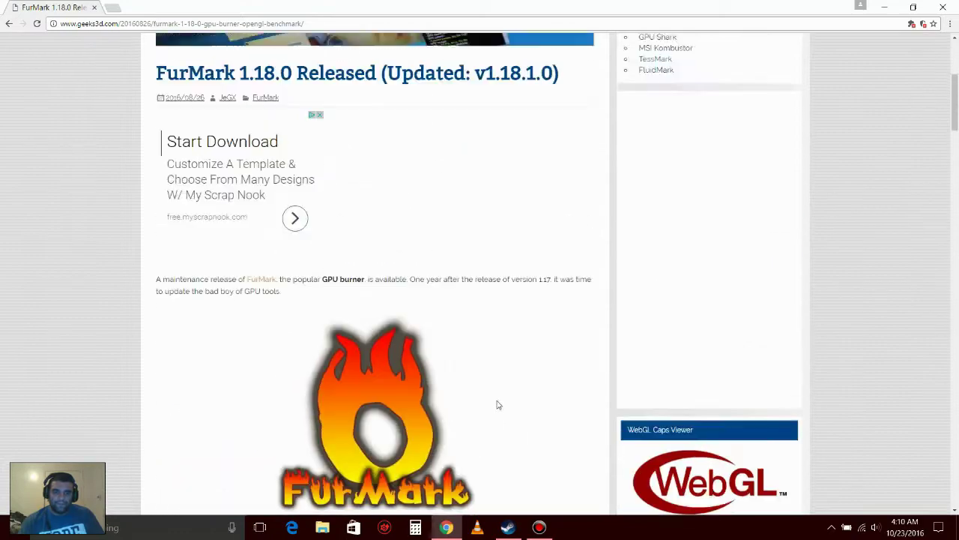
scroll(496, 413, "up", 3)
scroll(304, 404, "down", 3)
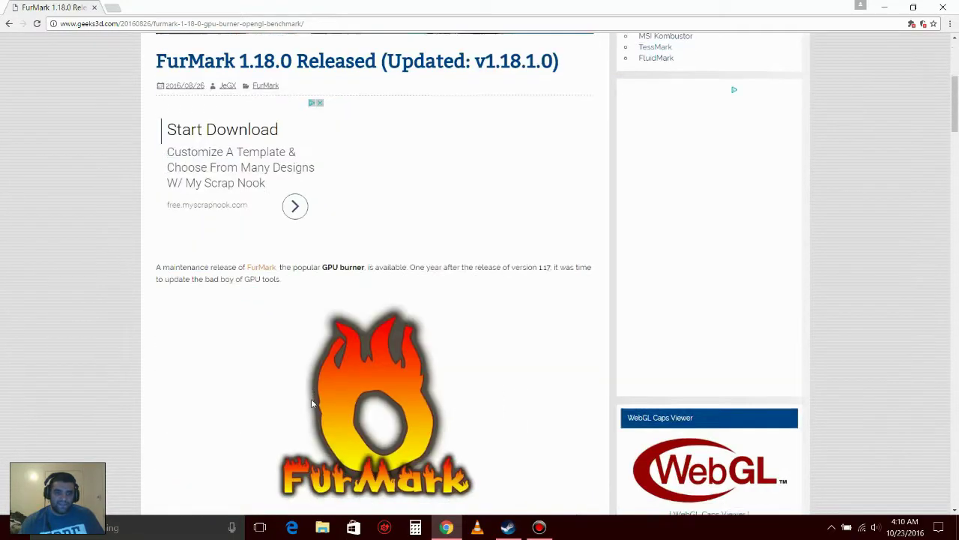
scroll(314, 384, "down", 4)
scroll(313, 384, "down", 4)
scroll(314, 387, "down", 3)
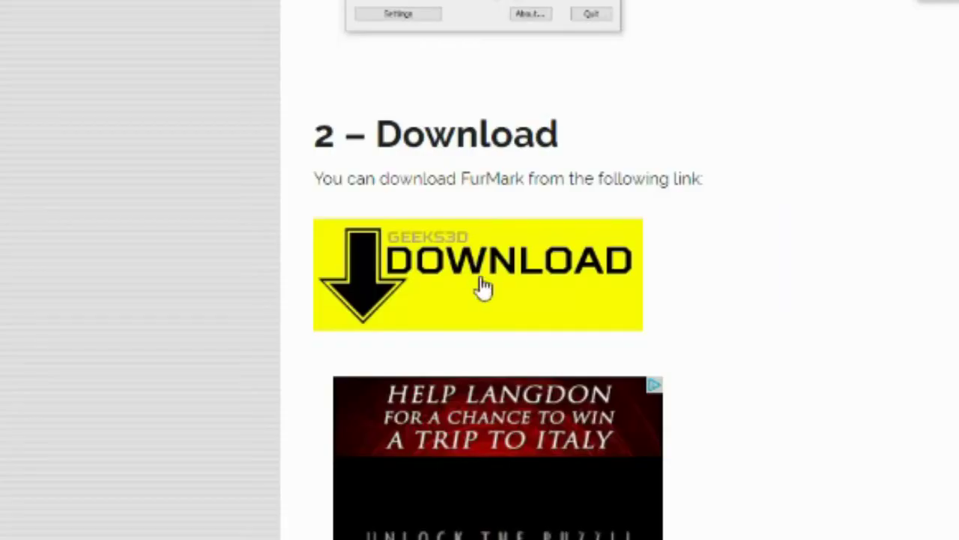
left_click(206, 262)
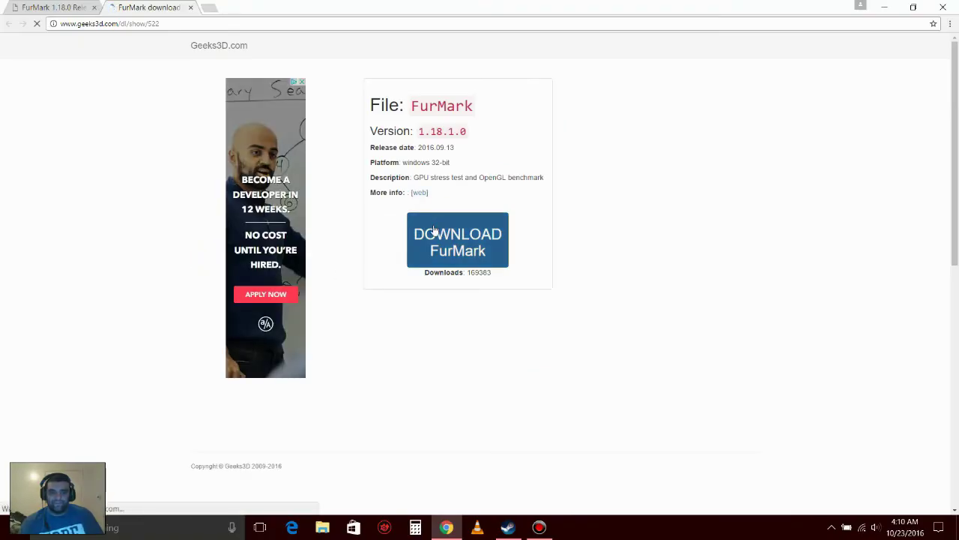
left_click(439, 260)
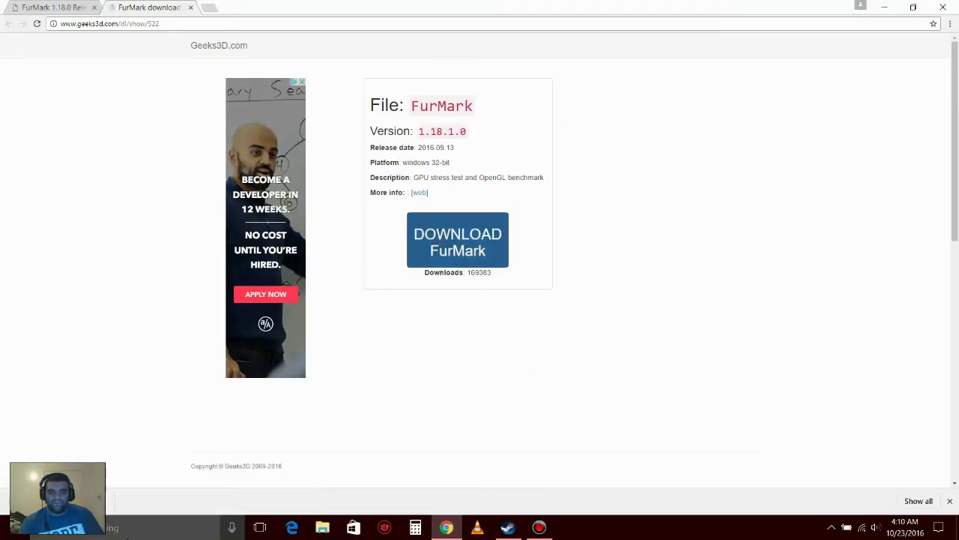
double_click(434, 3)
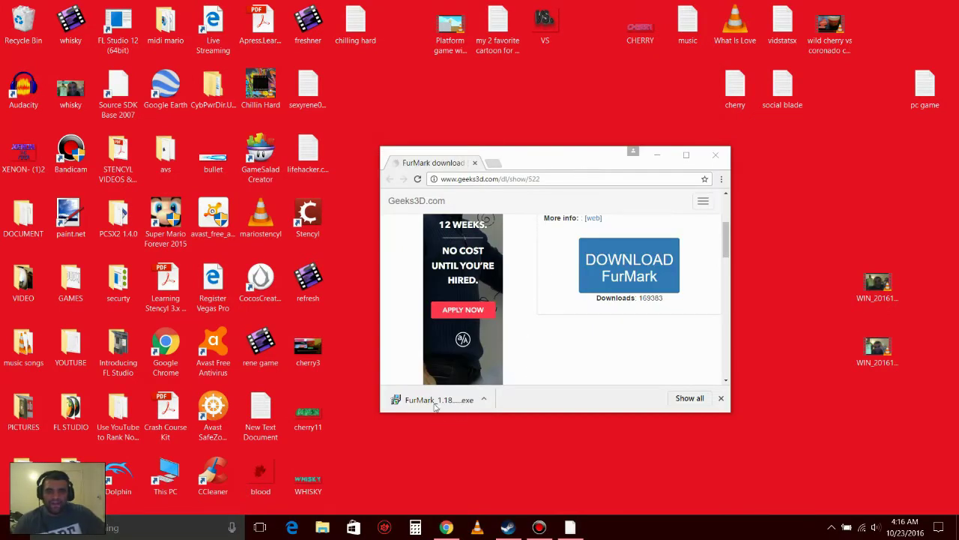
- Run the FurMark installer, accept the license, and install into the existing Geeks3D Benchmarks folder
left_click(434, 402)
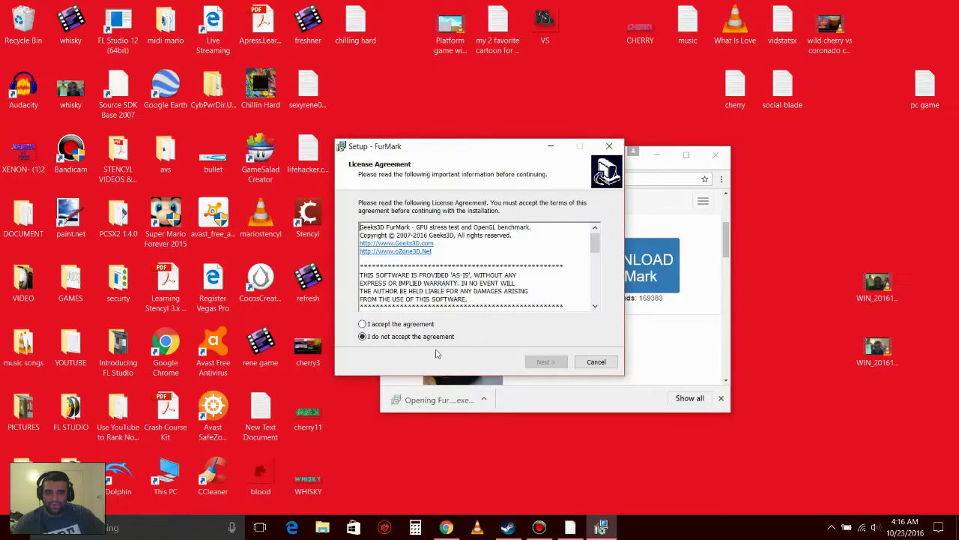
left_click(376, 327)
left_click(544, 363)
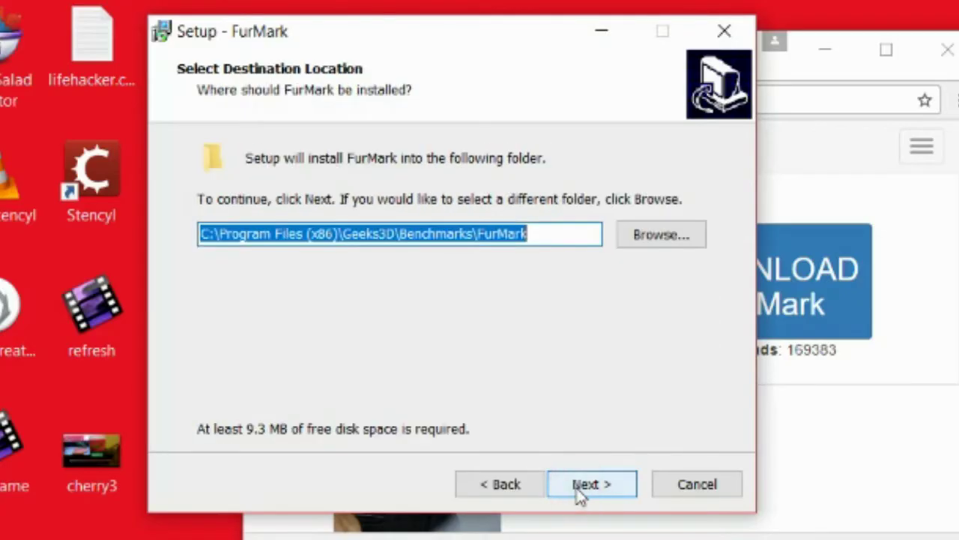
left_click(573, 486)
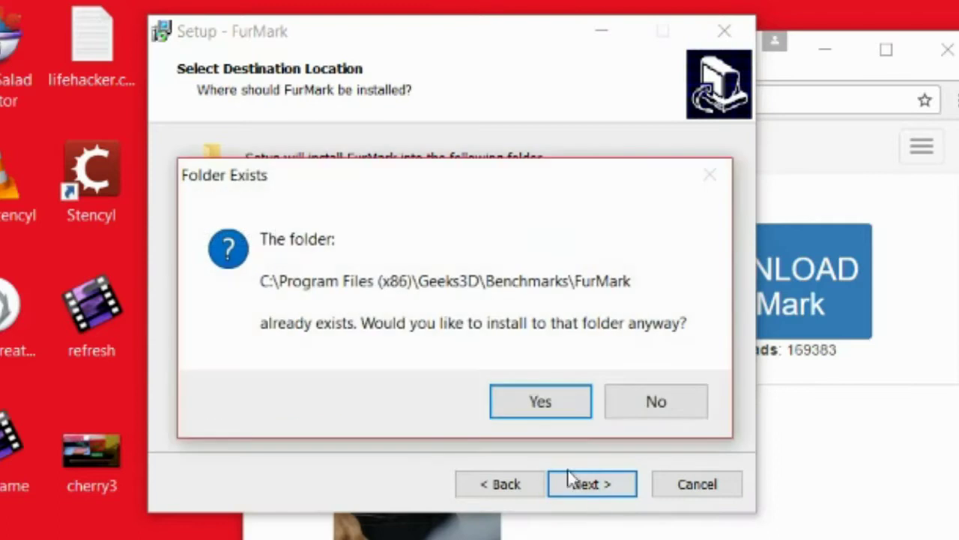
left_click(566, 390)
left_click(577, 491)
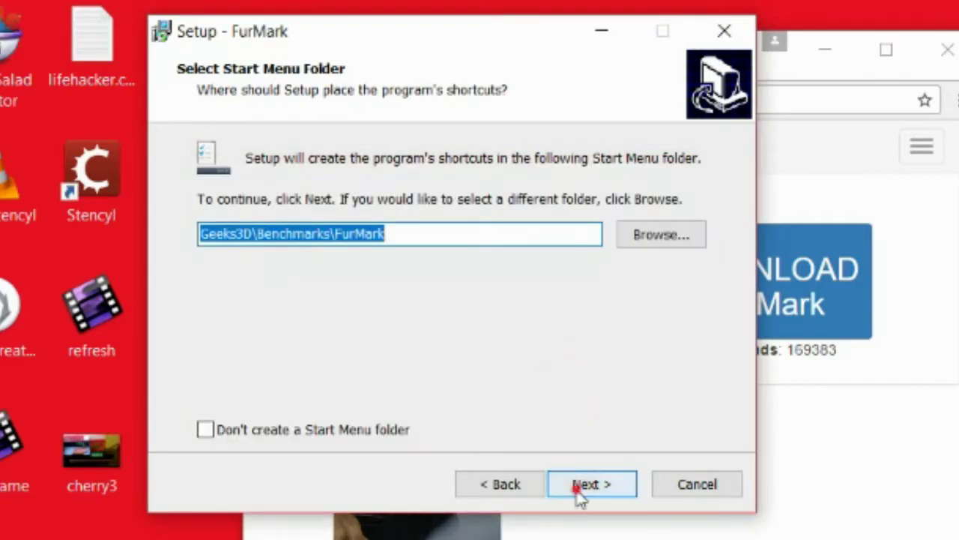
- Add a desktop shortcut, complete the install, and finish without opening the release notes
left_click(211, 235)
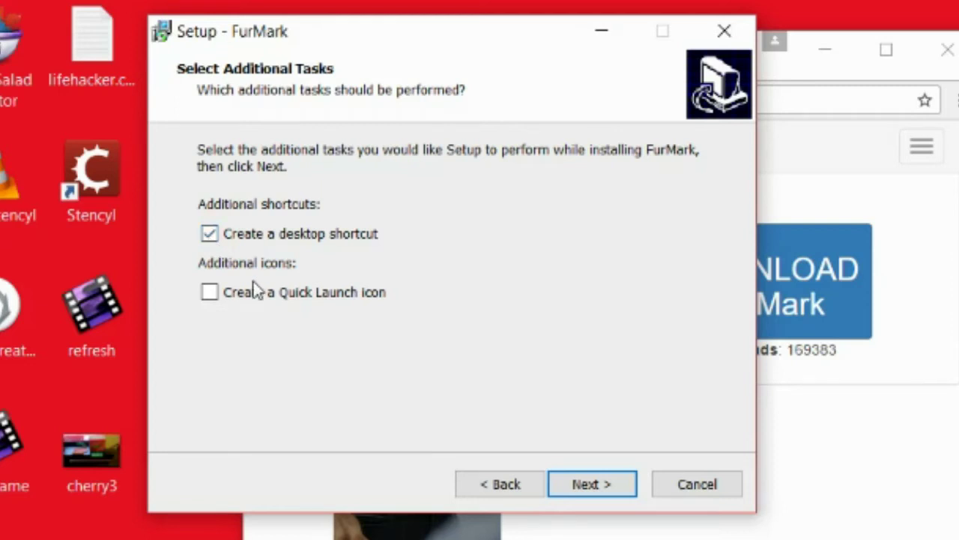
left_click(561, 488)
left_click(558, 493)
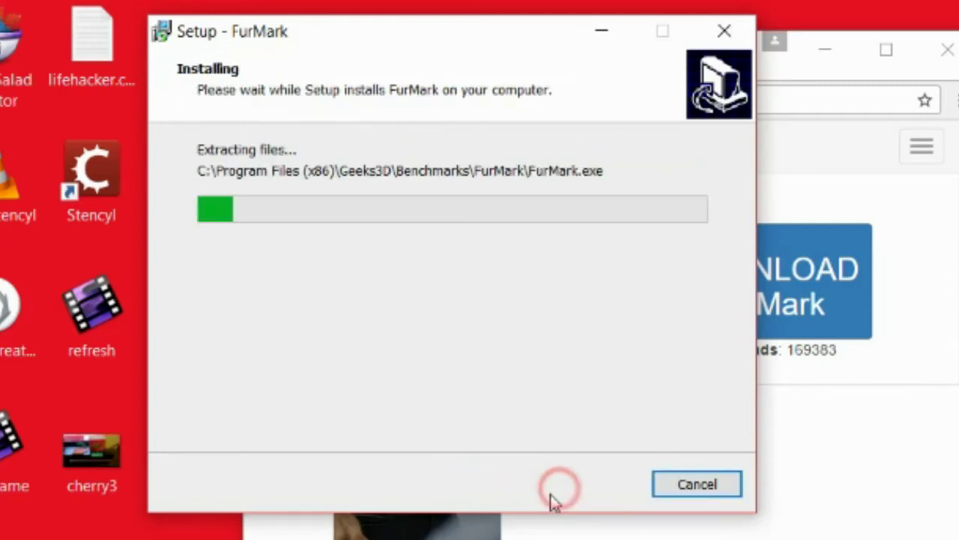
left_click(592, 485)
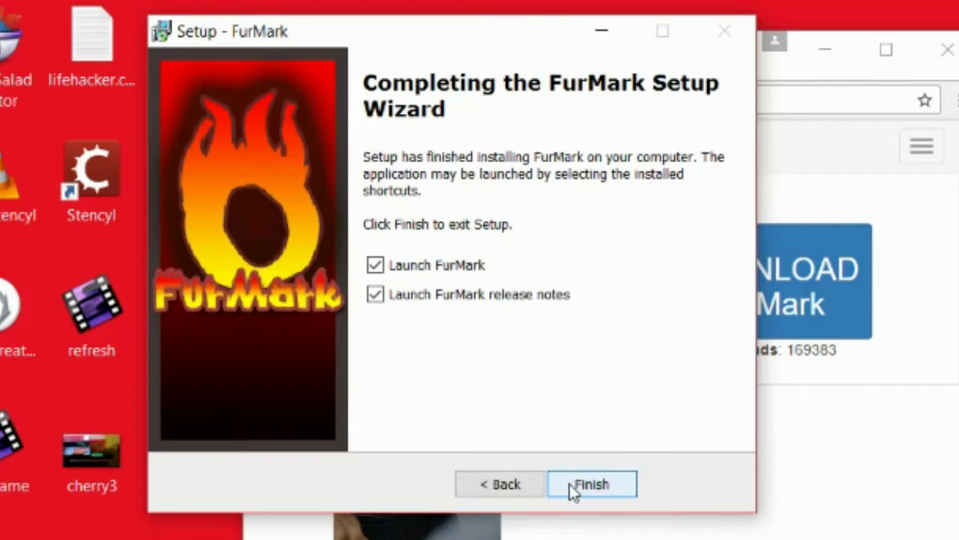
left_click(377, 294)
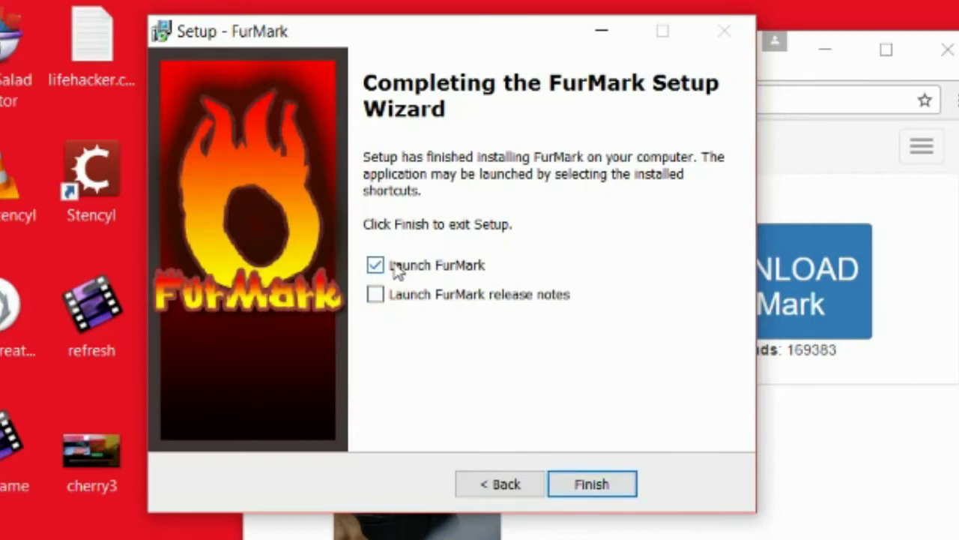
left_click(592, 484)
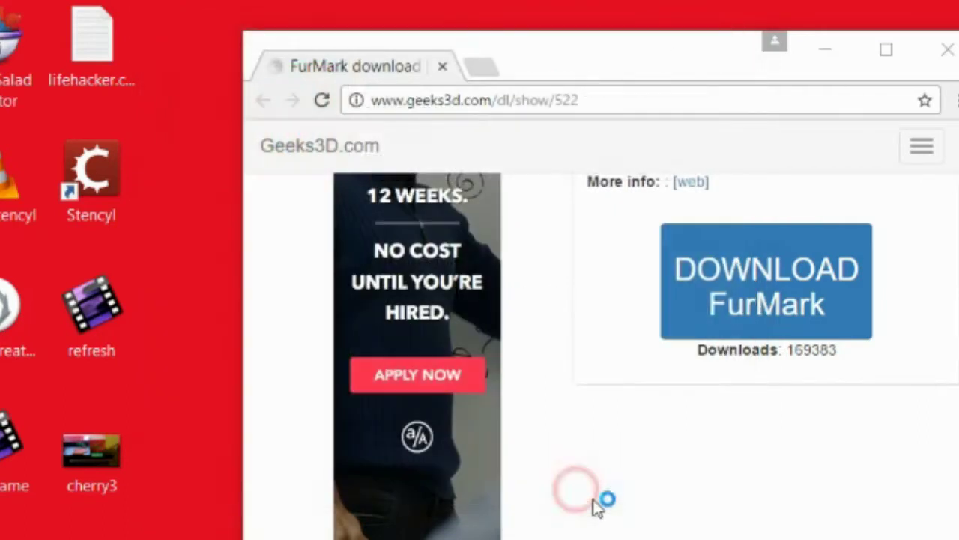
- Arrange the FurMark windows and launch the windowed GPU stress test, bringing up the burn-in warning
left_click_drag(517, 156, 488, 174)
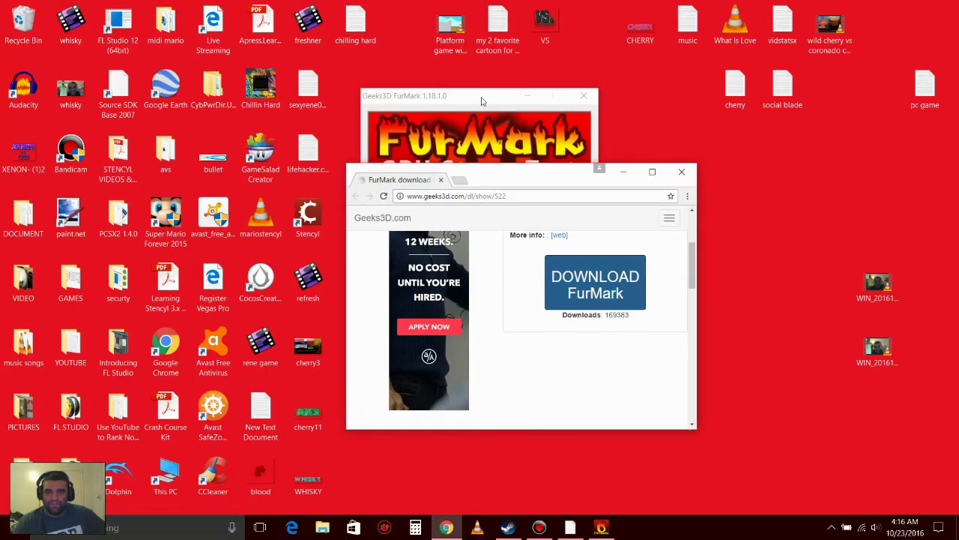
left_click_drag(487, 102, 504, 103)
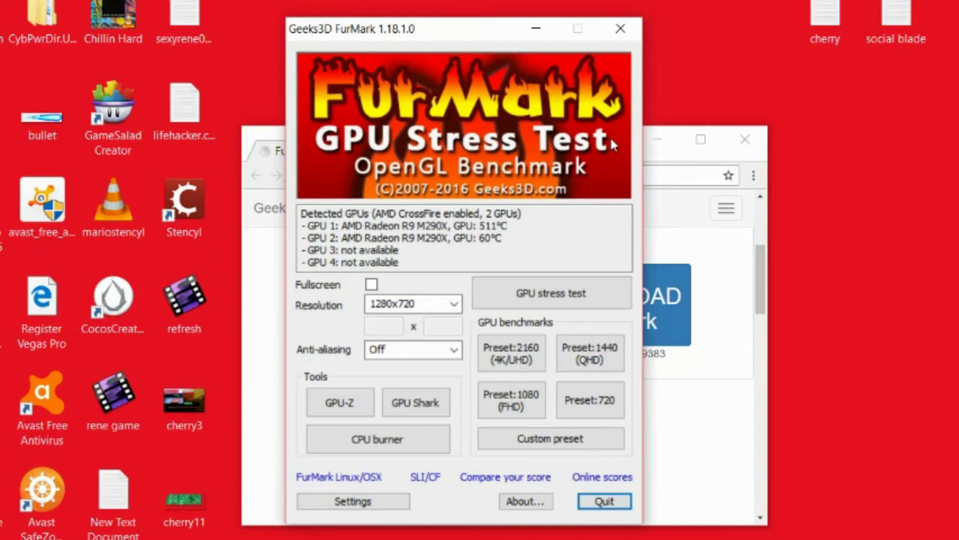
left_click(370, 285)
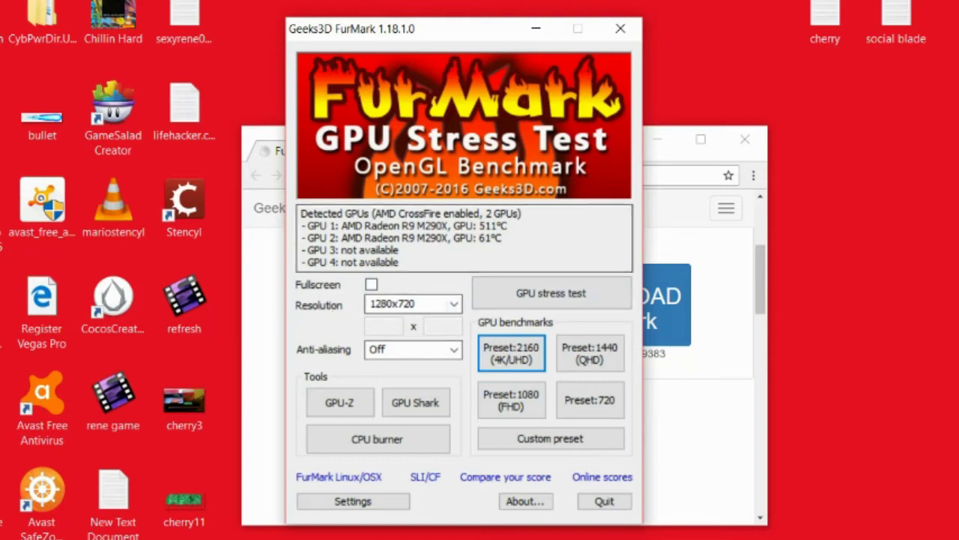
left_click_drag(479, 29, 448, 25)
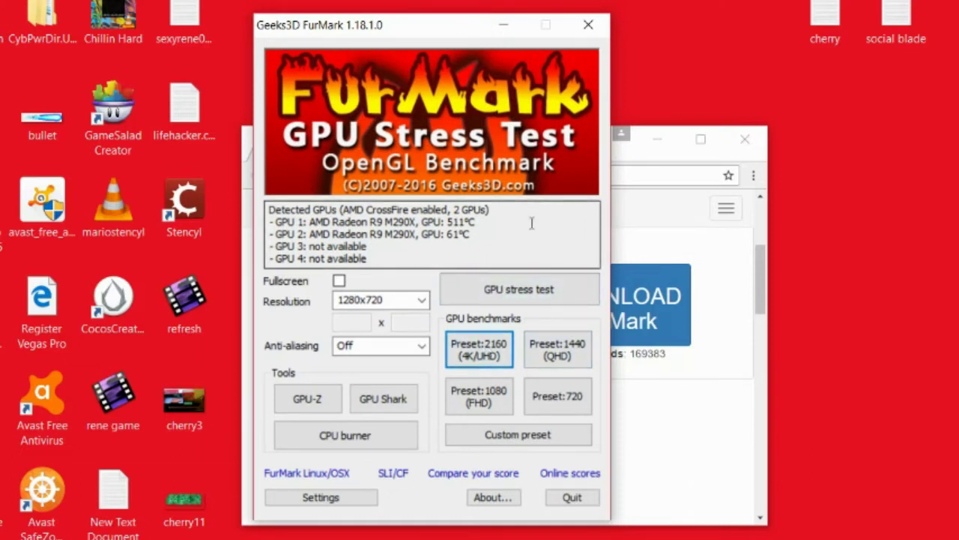
left_click(500, 289)
left_click_drag(464, 174, 487, 126)
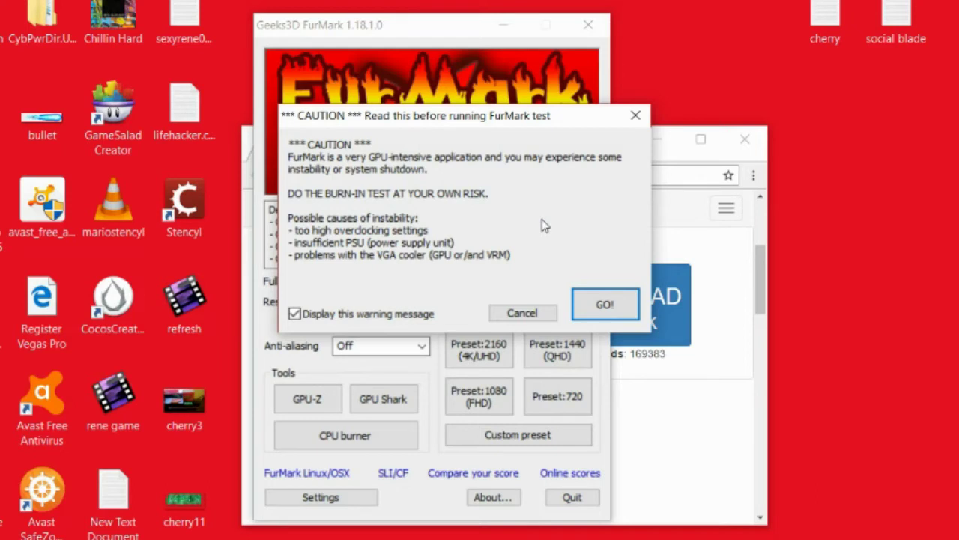
- Confirm the burn-in warning with GO! and let the stress test run near 85°C
left_click(605, 304)
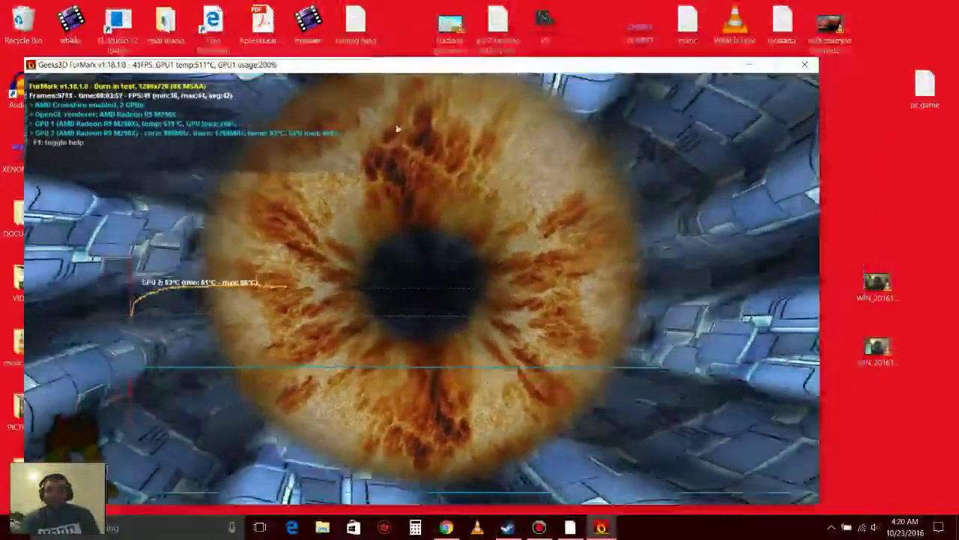
- Close the running burn-in test window and reposition the FurMark main window
left_click_drag(618, 44, 381, 131)
left_click(616, 133)
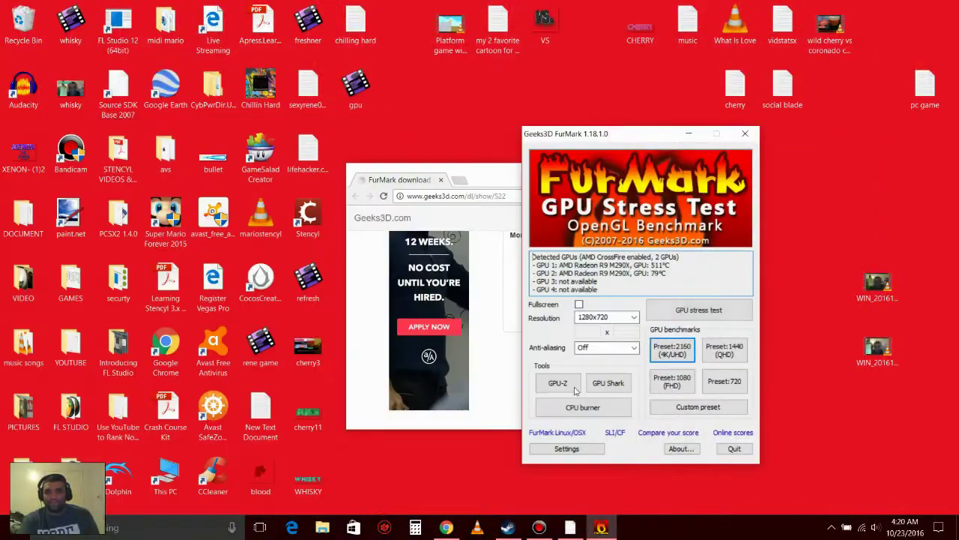
left_click_drag(598, 136, 553, 85)
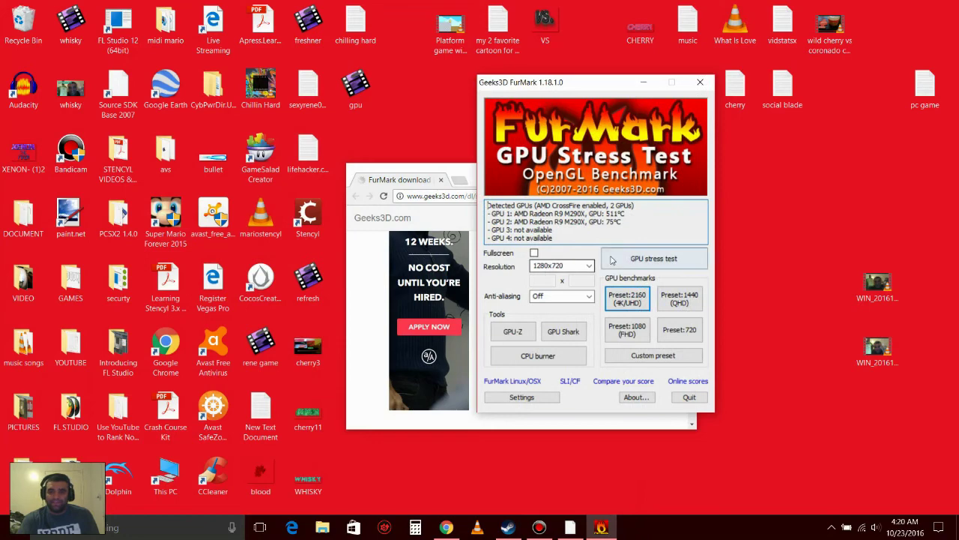